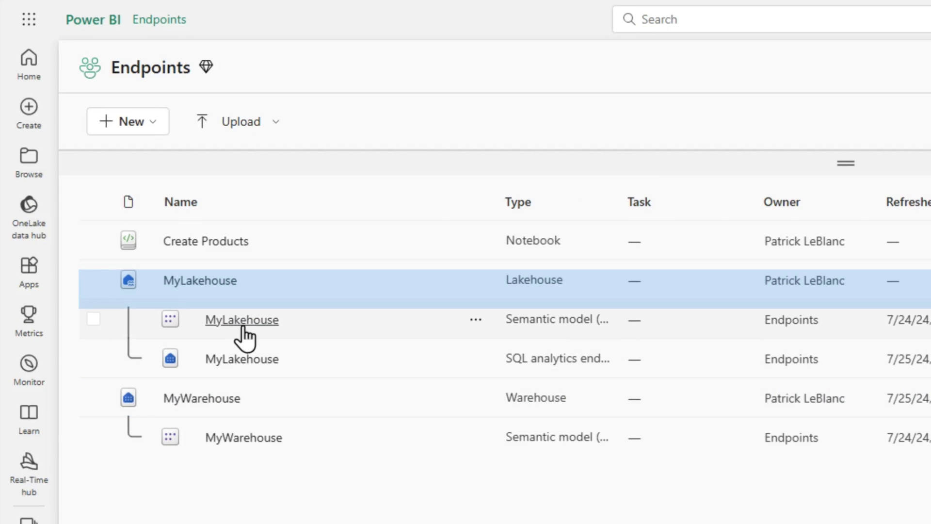
Switch MyLakehouse to its SQL analytics endpoint view, then reopen that endpoint from the Endpoints list.
{"action": "left_click_drag", "start_coordinate": [614, 201], "coordinate": [733, 202]}
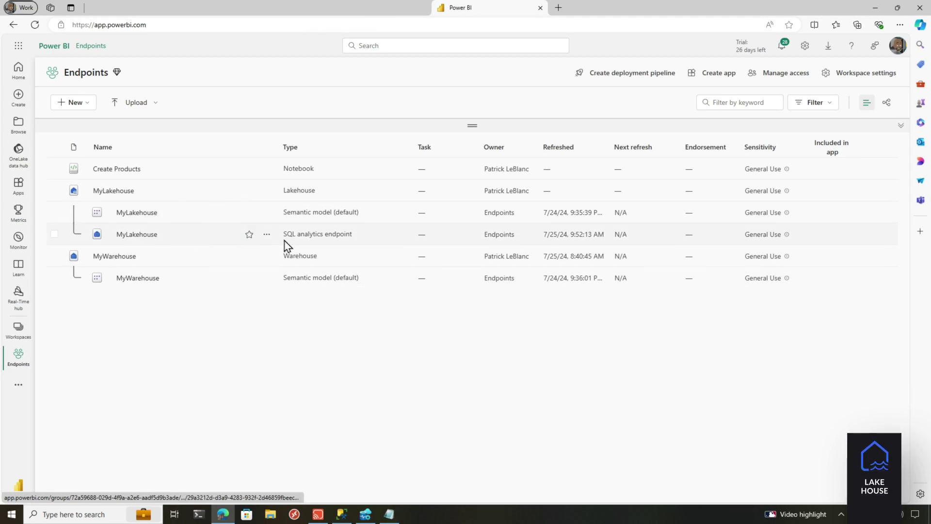
{"action": "left_click", "coordinate": [102, 192]}
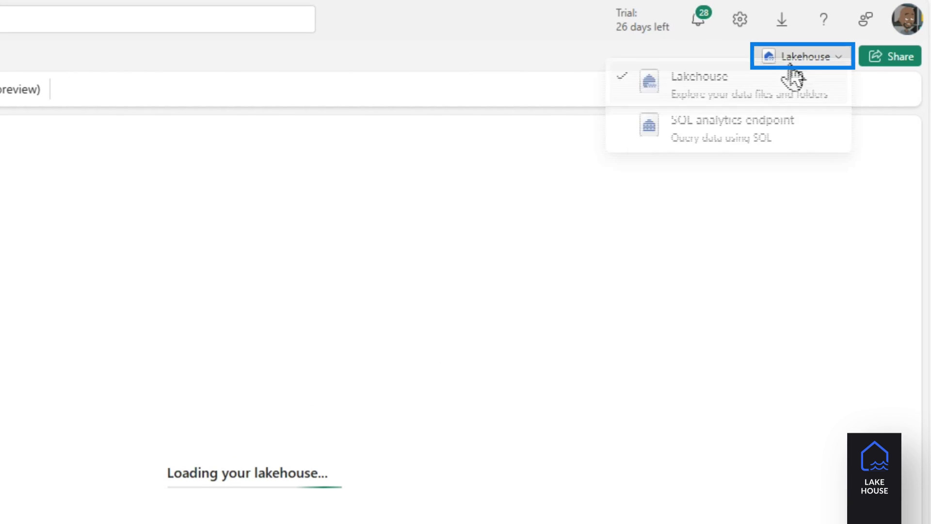
{"action": "left_click", "coordinate": [800, 57]}
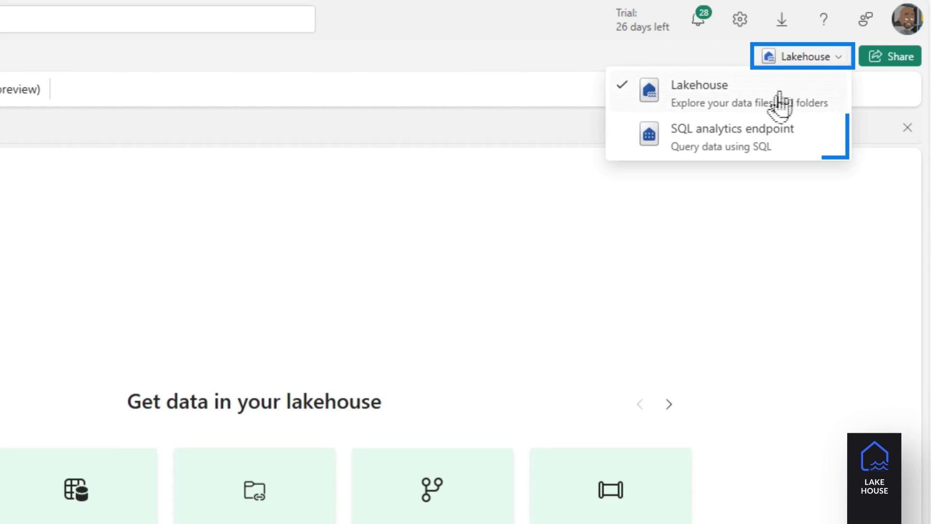
{"action": "left_click", "coordinate": [742, 152]}
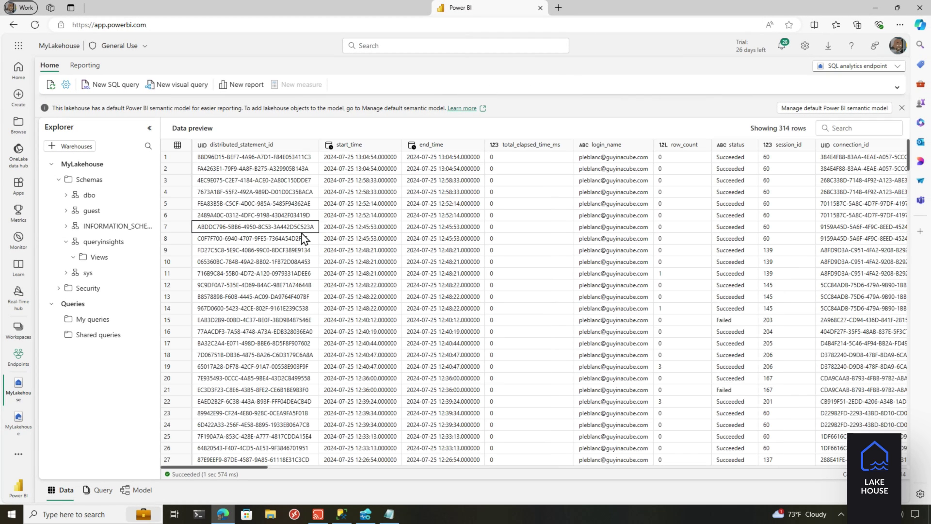
{"action": "left_click", "coordinate": [35, 367]}
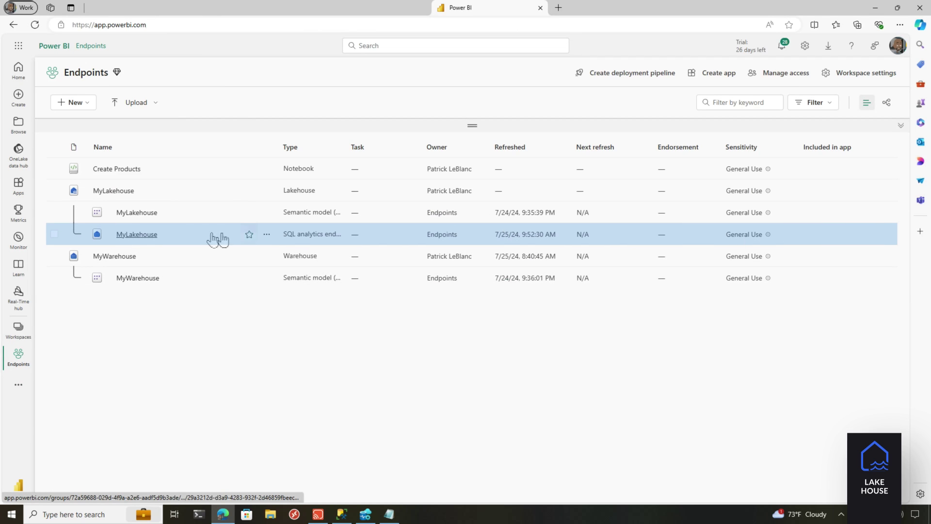
{"action": "left_click", "coordinate": [137, 235]}
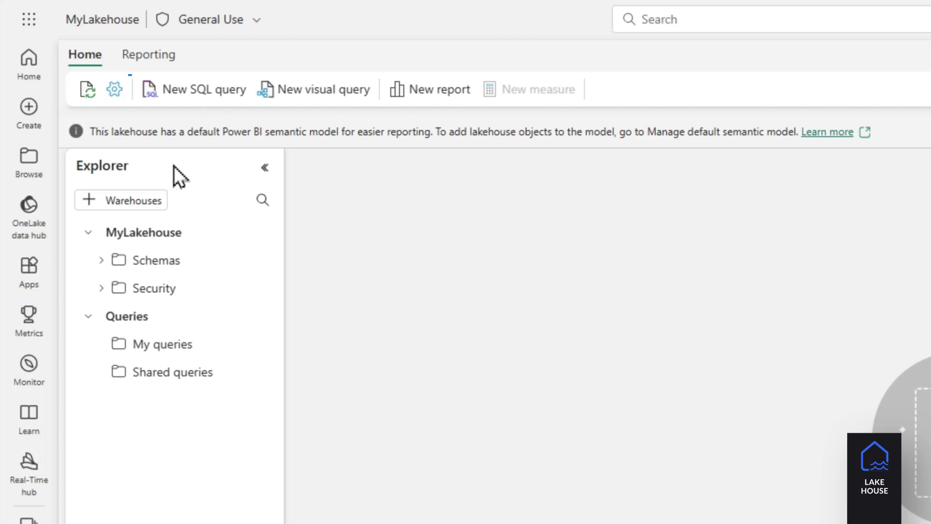
Copy the MyLakehouse SQL endpoint's SQL connection string from its options menu.
{"action": "left_click", "coordinate": [114, 92]}
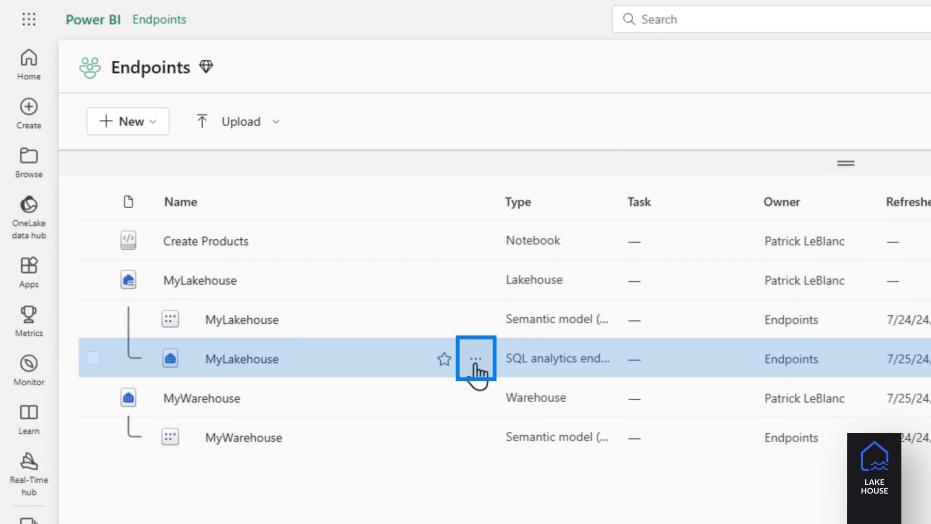
{"action": "left_click", "coordinate": [476, 361]}
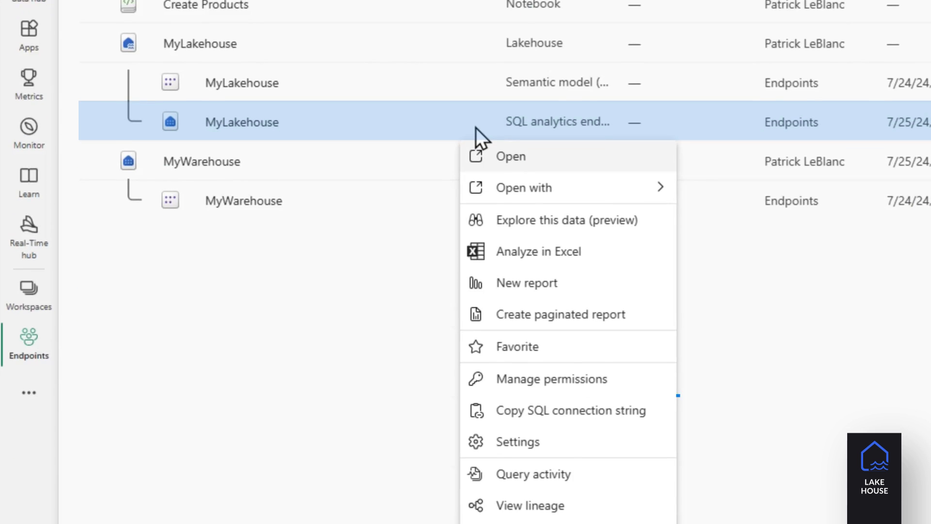
{"action": "left_click", "coordinate": [540, 393]}
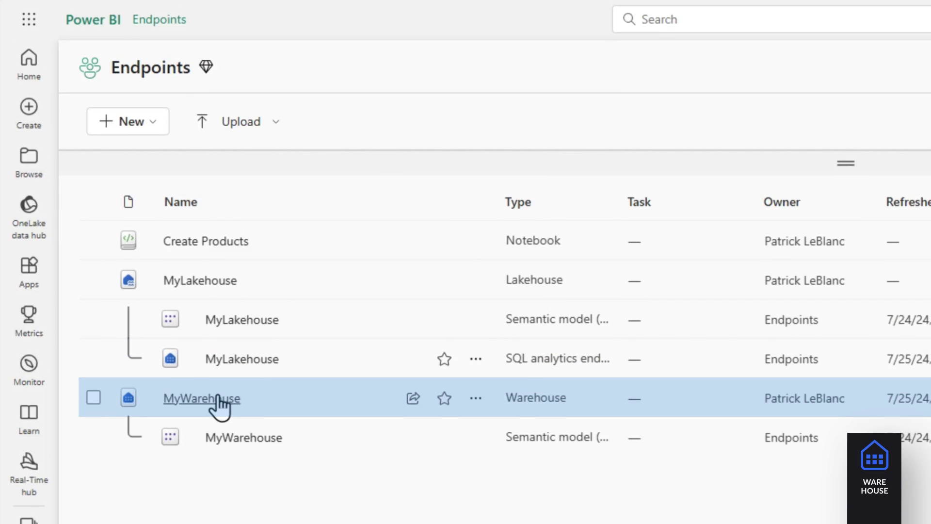
Check MyWarehouse's settings, then bring up the MyWarehouse item's options in Endpoints.
{"action": "left_click", "coordinate": [220, 408]}
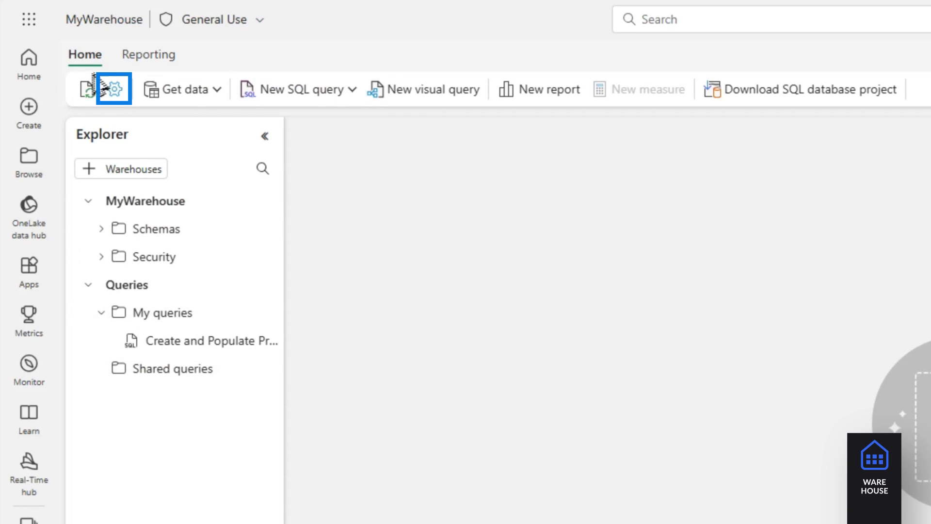
{"action": "left_click", "coordinate": [111, 91]}
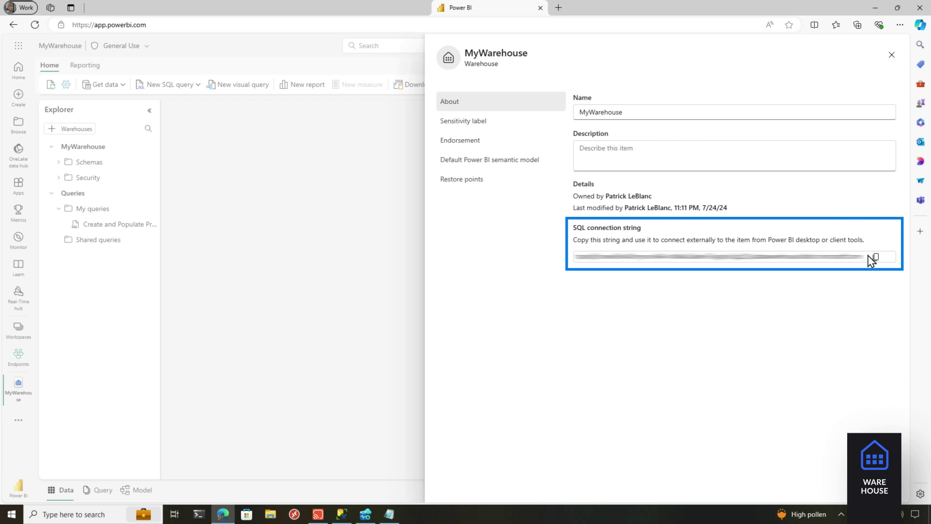
{"action": "left_click", "coordinate": [891, 56]}
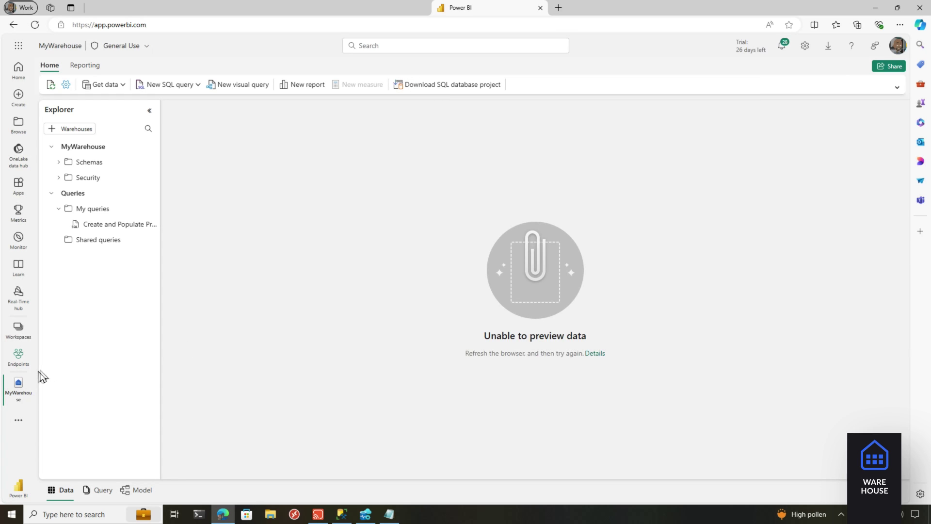
{"action": "left_click", "coordinate": [18, 357]}
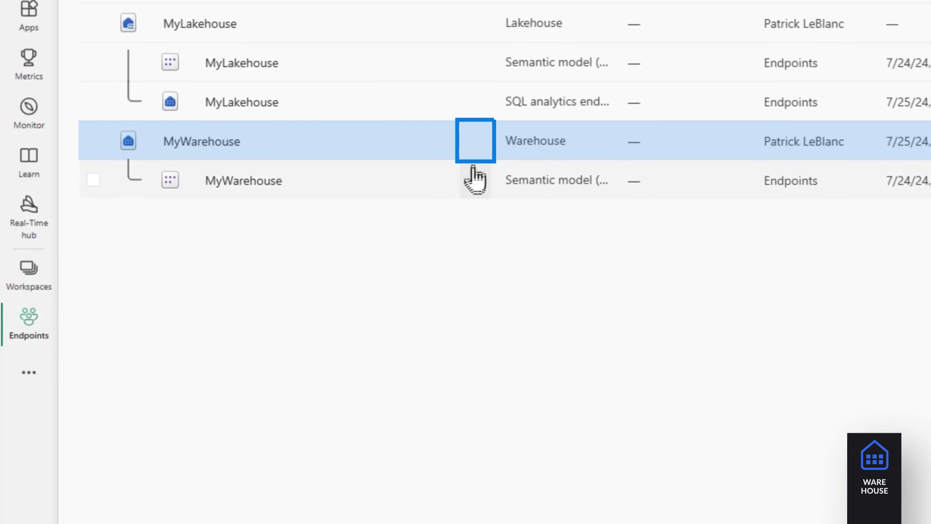
{"action": "left_click", "coordinate": [474, 146]}
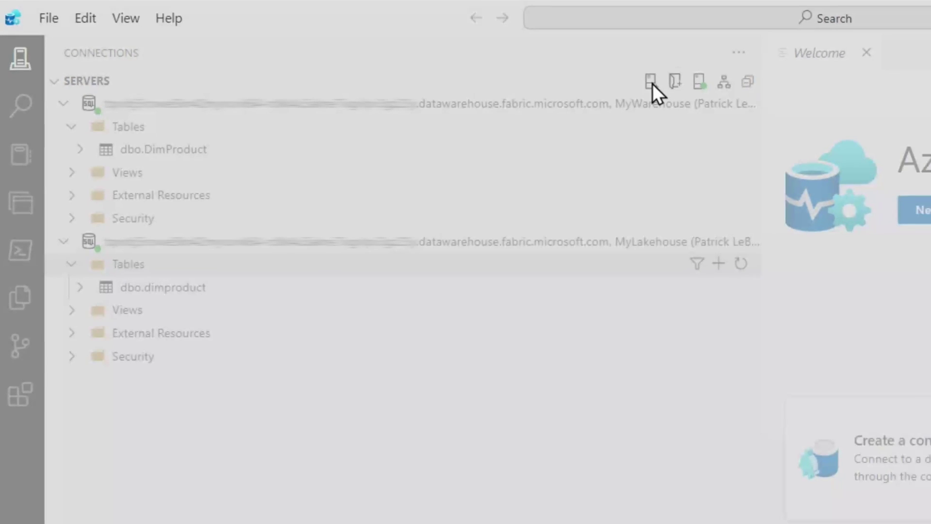
Start and cancel a new Azure Data Studio connection, then open MyWarehouse in Fabric.
{"action": "left_click", "coordinate": [652, 86]}
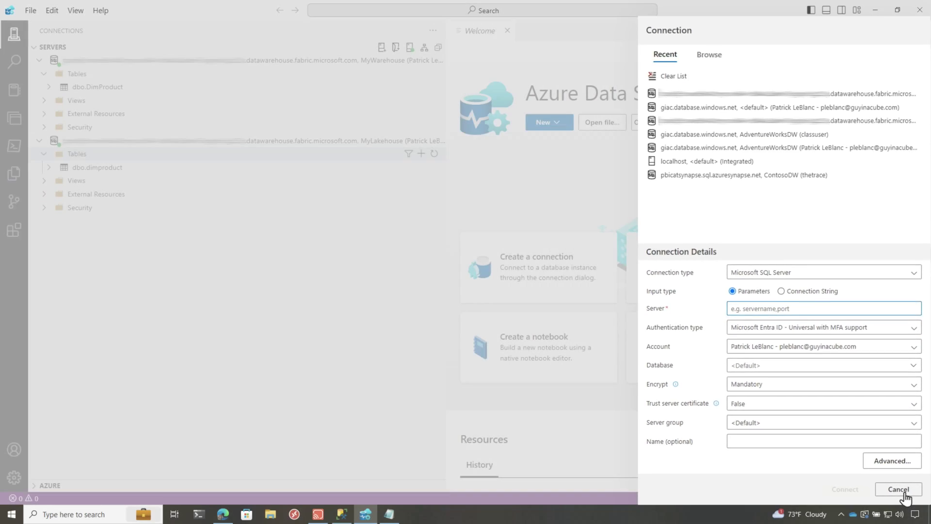
{"action": "left_click", "coordinate": [886, 501]}
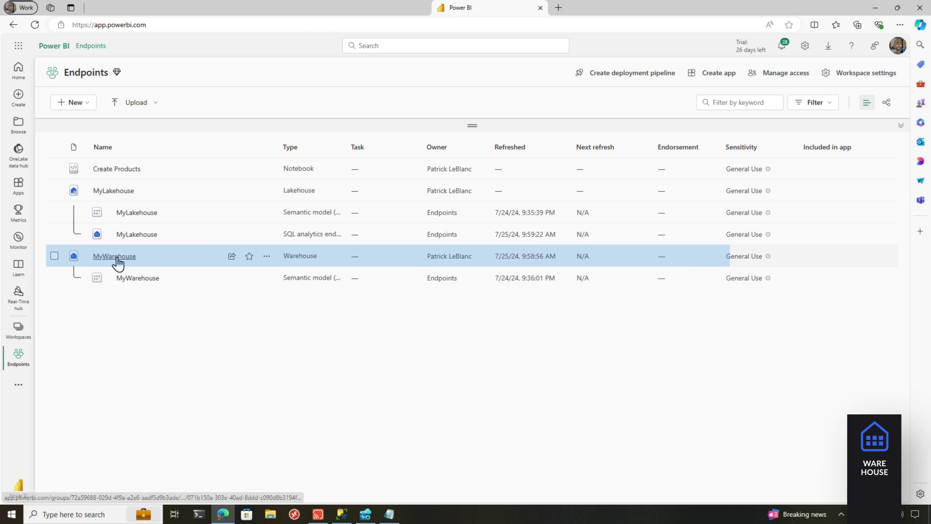
{"action": "left_click", "coordinate": [115, 258]}
In the saved products query, run and copy only the DROP and CREATE TABLE statements.
{"action": "left_click", "coordinate": [171, 289]}
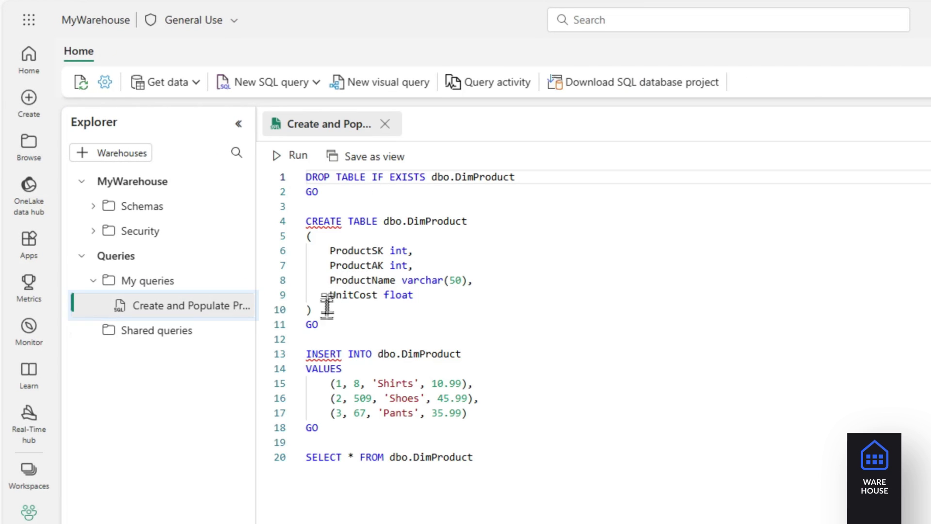
{"action": "left_click_drag", "start_coordinate": [313, 304], "coordinate": [296, 167]}
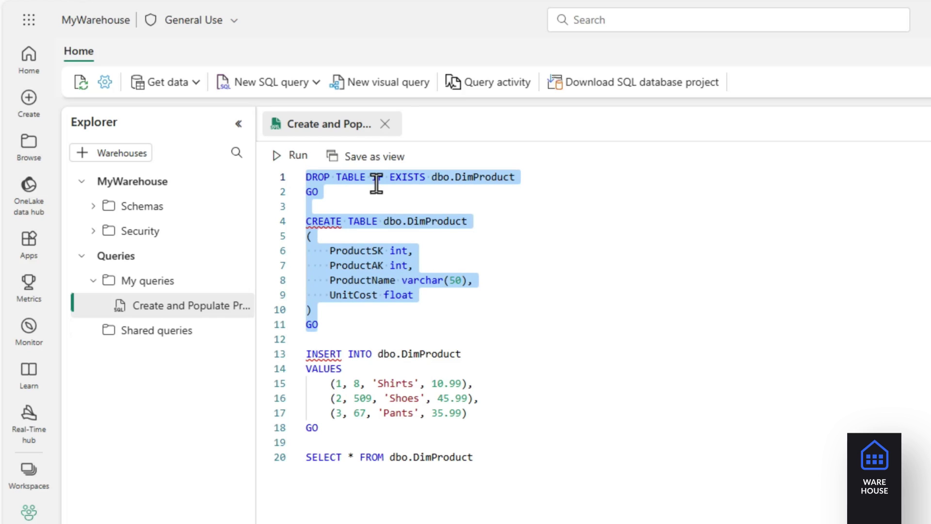
{"action": "left_click", "coordinate": [296, 160]}
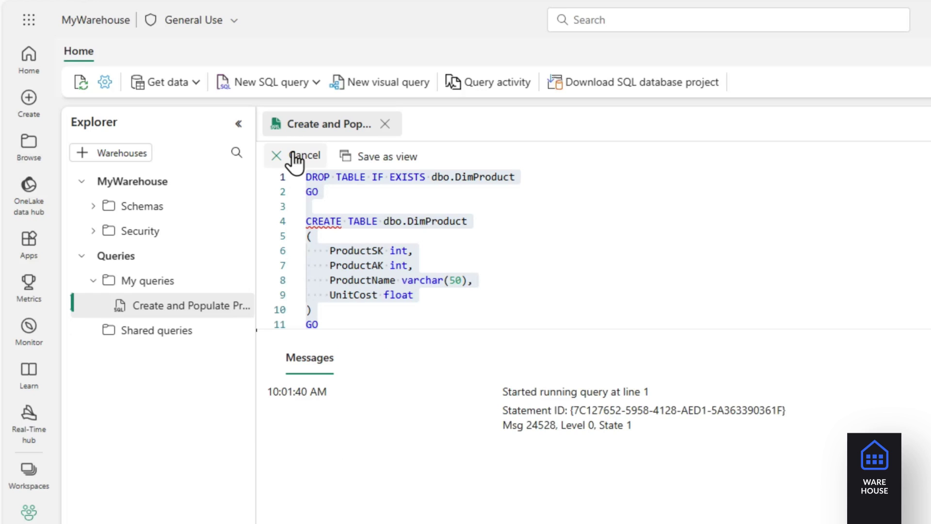
{"action": "right_click", "coordinate": [365, 275]}
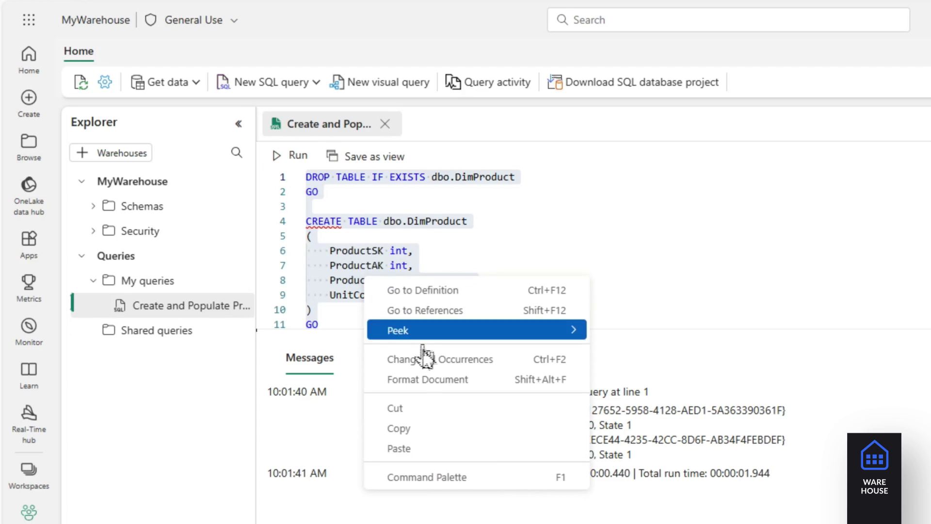
{"action": "left_click", "coordinate": [412, 429]}
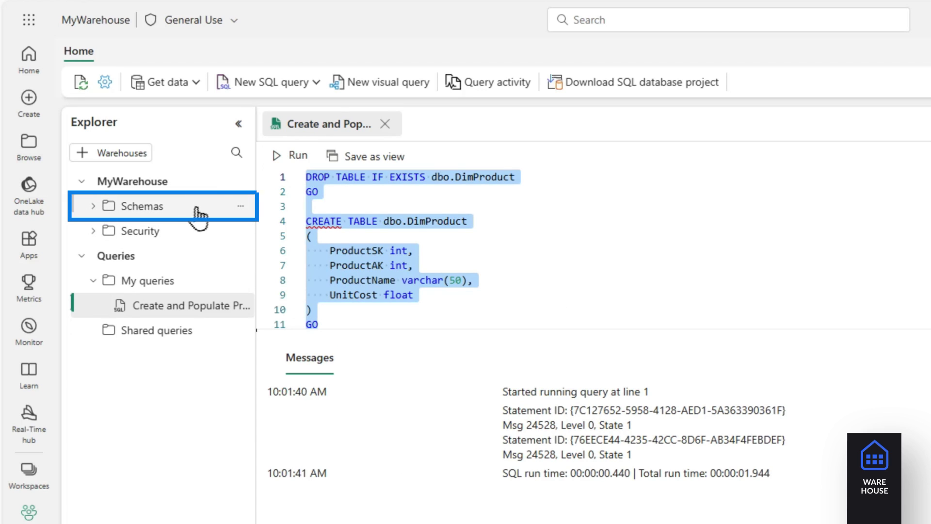
Refresh the warehouse schemas and expand dbo > Tables to confirm DimProduct exists.
{"action": "left_click", "coordinate": [239, 207]}
{"action": "left_click", "coordinate": [267, 248]}
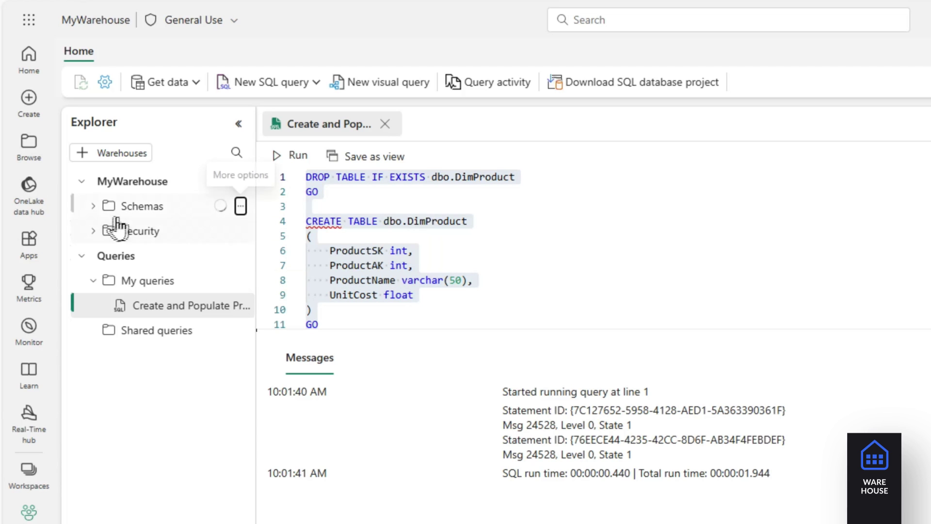
{"action": "left_click", "coordinate": [94, 207]}
{"action": "left_click", "coordinate": [105, 232]}
{"action": "left_click", "coordinate": [117, 255]}
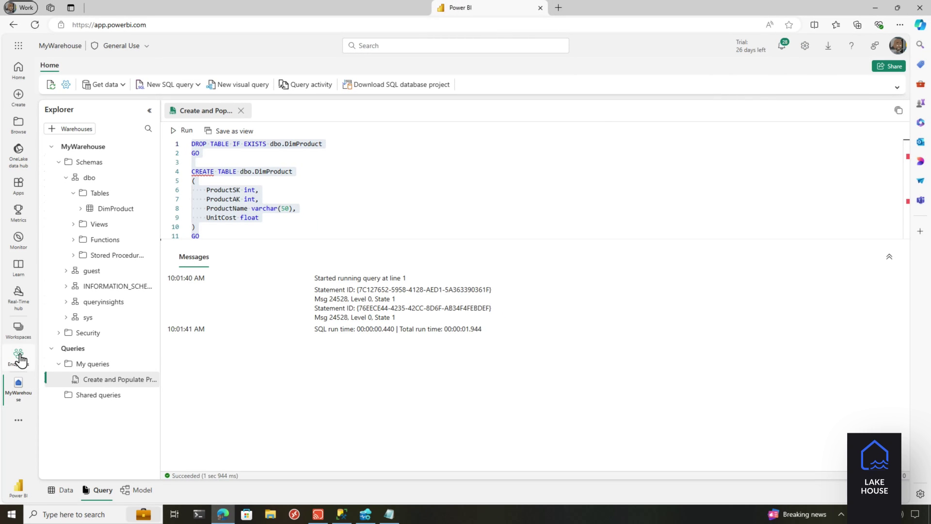
{"action": "left_click", "coordinate": [19, 357]}
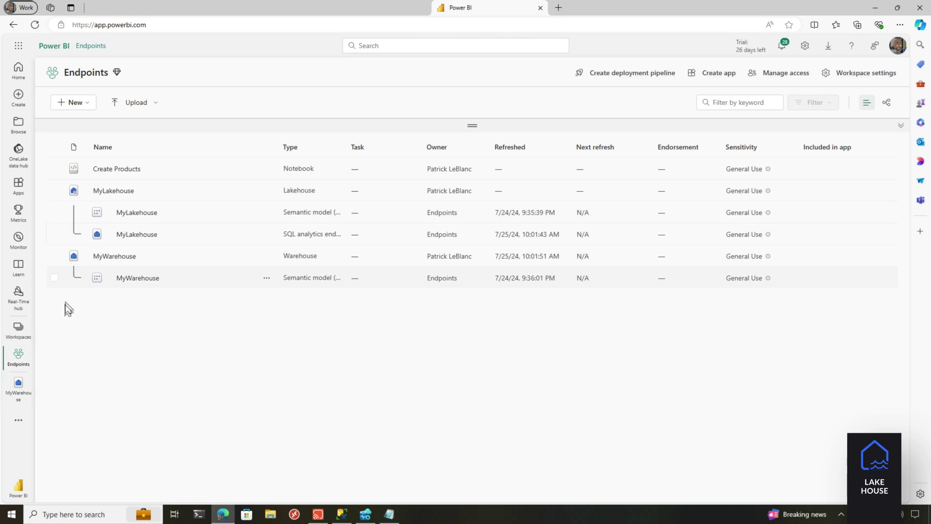
Paste the DimProduct DROP/CREATE script into a new MyLakehouse endpoint query and run it.
{"action": "left_click", "coordinate": [146, 235]}
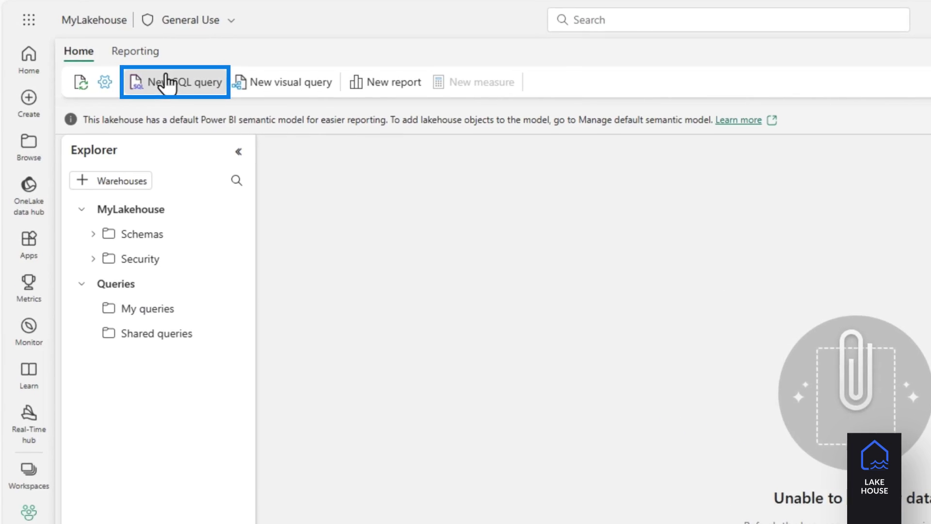
{"action": "left_click", "coordinate": [167, 83]}
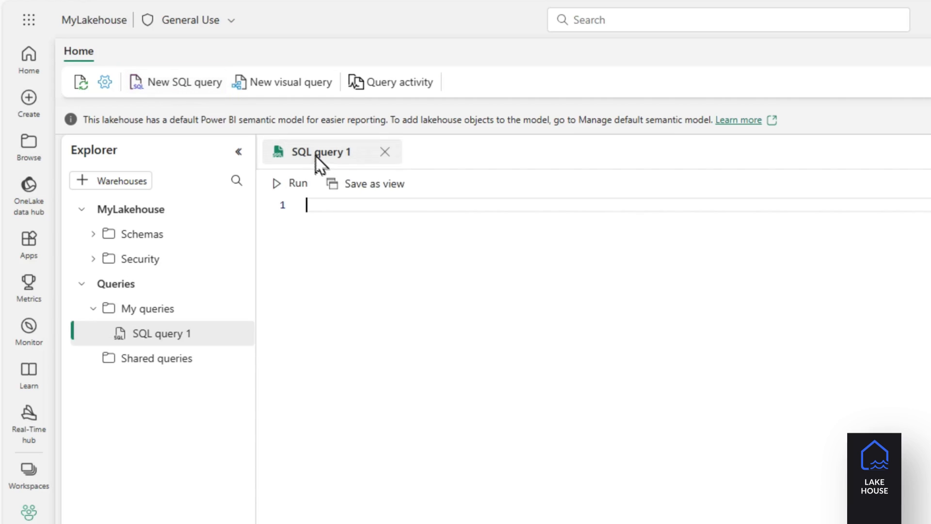
{"action": "key", "text": "ctrl+v"}
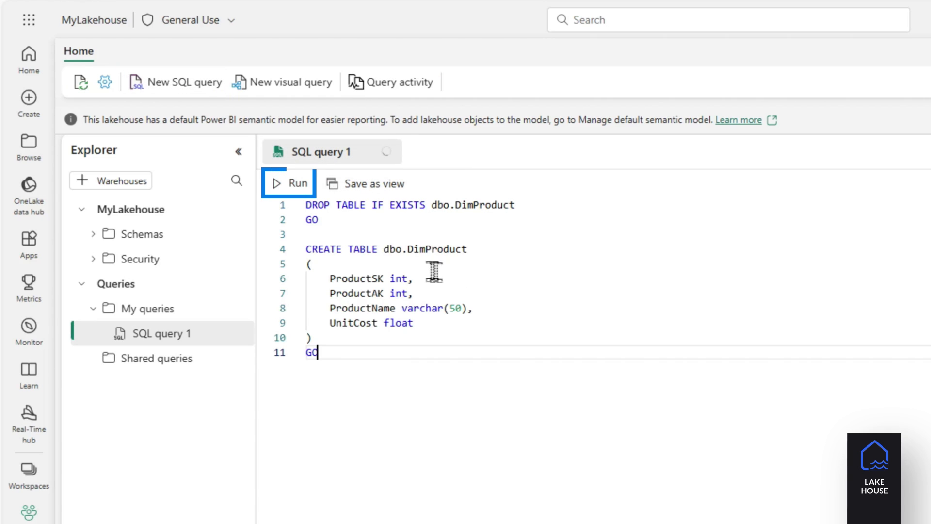
{"action": "left_click", "coordinate": [299, 195]}
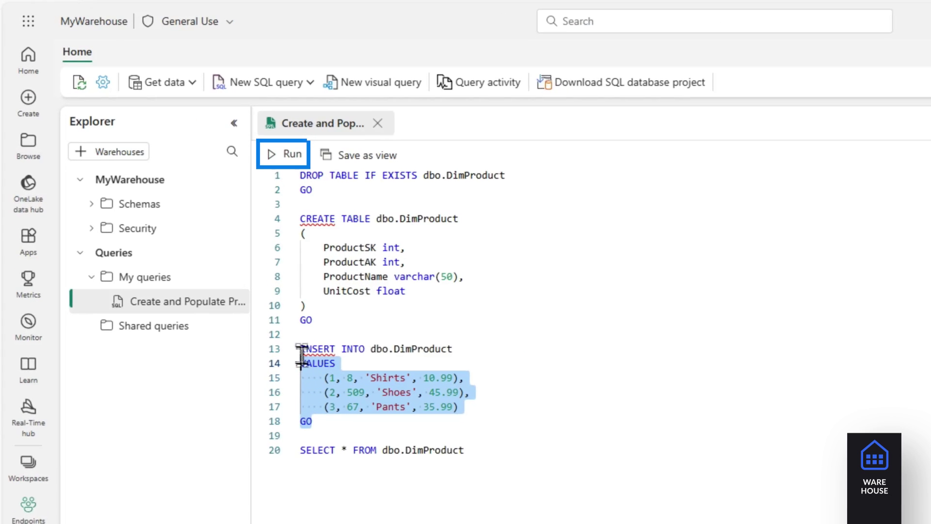
Insert the Shirts, Shoes and Pants rows, then run SELECT * FROM dbo.DimProduct.
{"action": "left_click", "coordinate": [279, 165]}
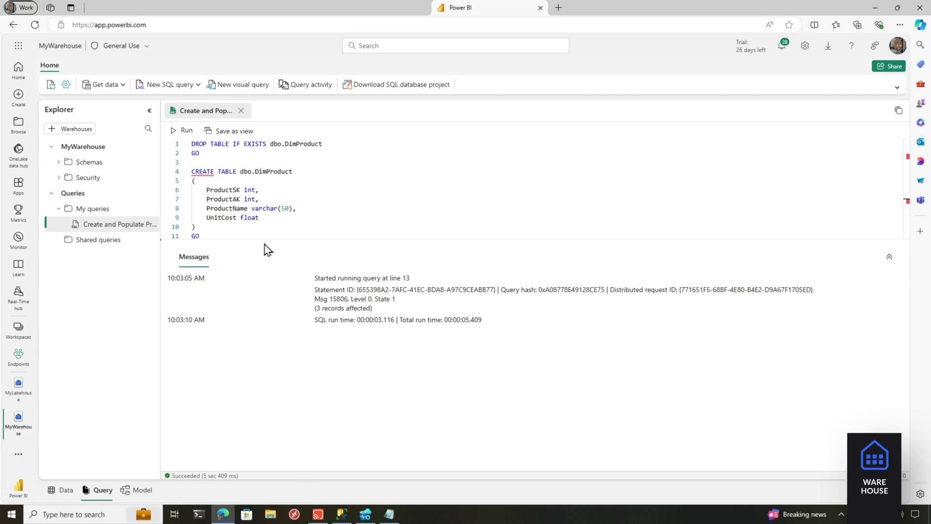
{"action": "left_click_drag", "start_coordinate": [279, 246], "coordinate": [392, 469]}
{"action": "left_click_drag", "start_coordinate": [499, 461], "coordinate": [309, 462]}
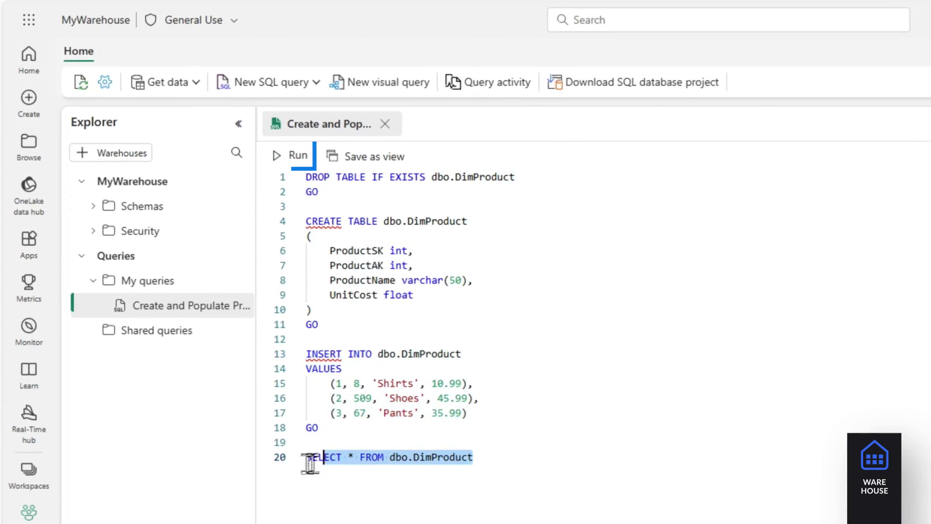
{"action": "left_click", "coordinate": [289, 157]}
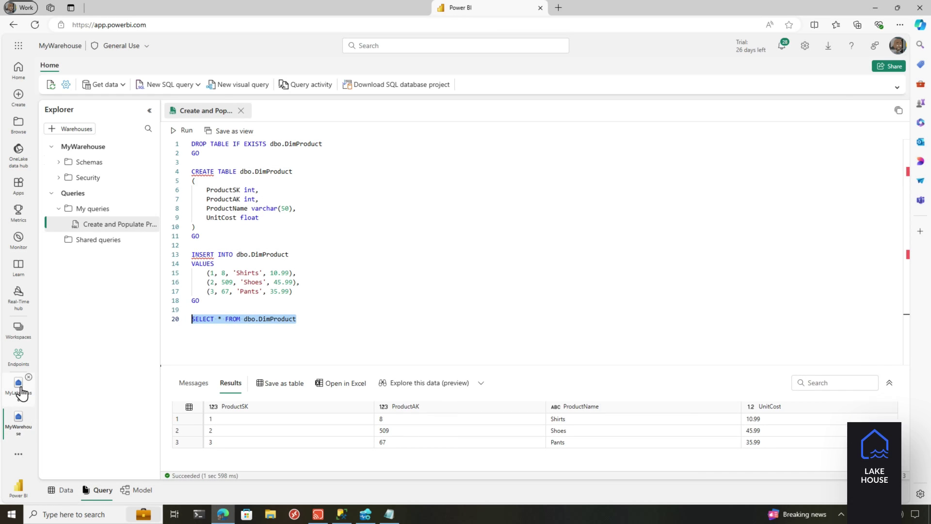
{"action": "left_click", "coordinate": [18, 384]}
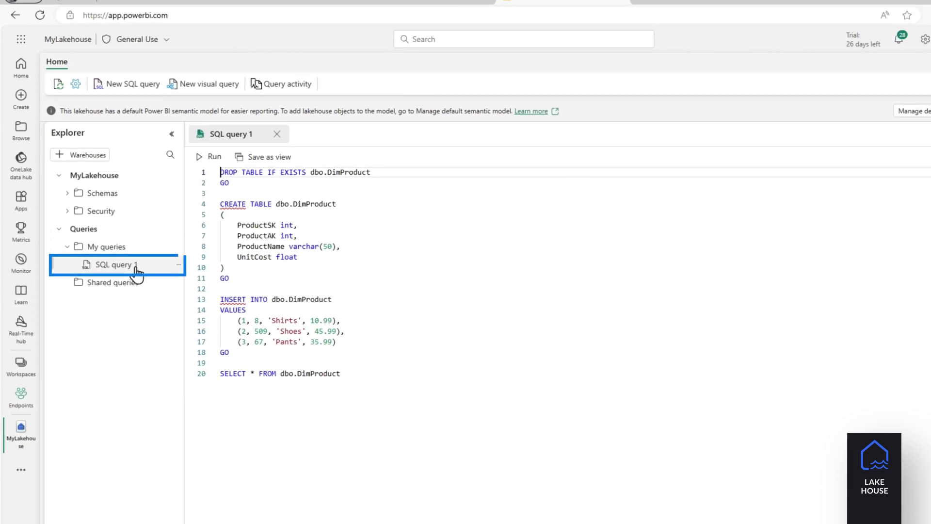
Run the line-20 SELECT, then rerun it as MyWarehouse.dbo.DimProduct after the error.
{"action": "left_click_drag", "start_coordinate": [475, 484], "coordinate": [285, 492]}
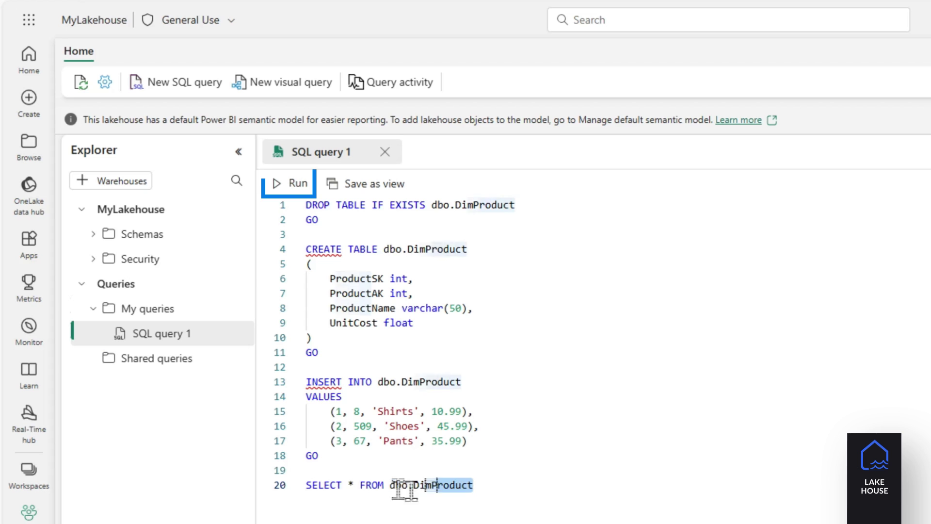
{"action": "left_click", "coordinate": [299, 183]}
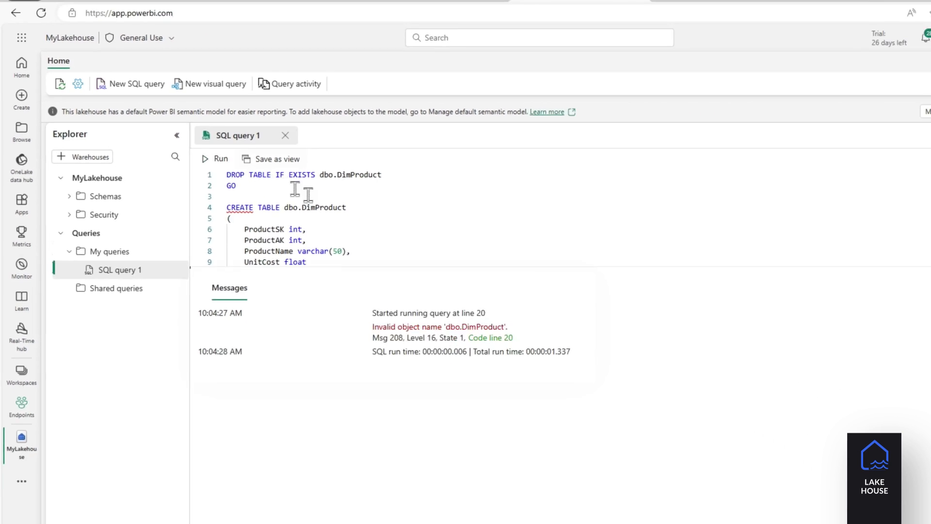
{"action": "scroll", "coordinate": [533, 233], "scroll_direction": "down", "scroll_amount": 3}
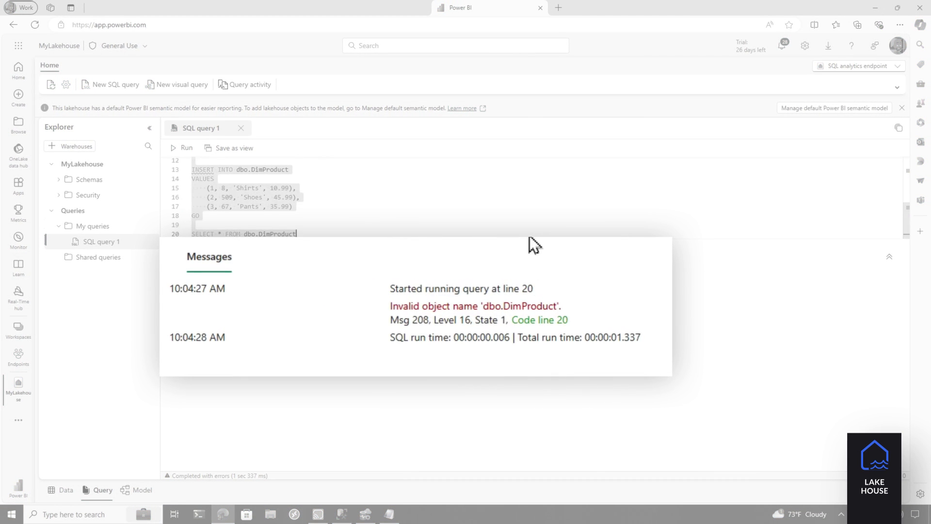
{"action": "left_click", "coordinate": [401, 217]}
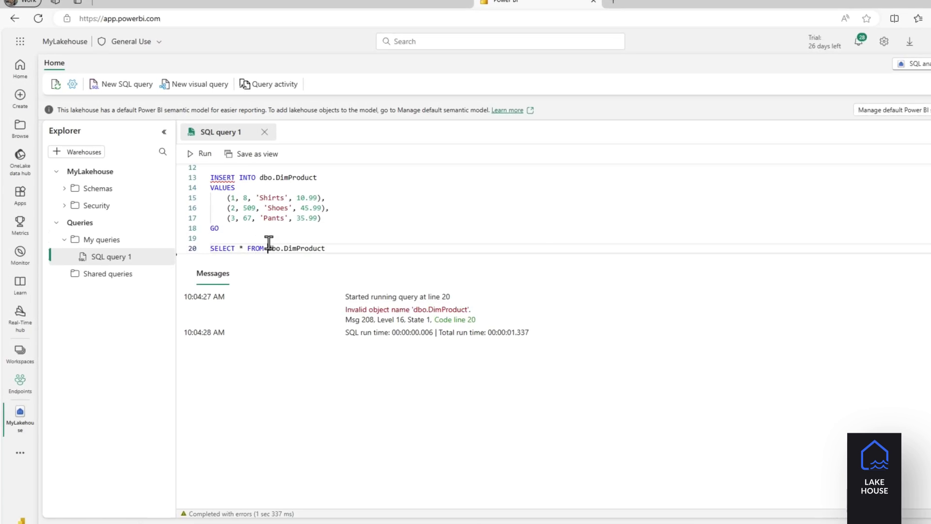
{"action": "type", "text": "MyWarehouse"}
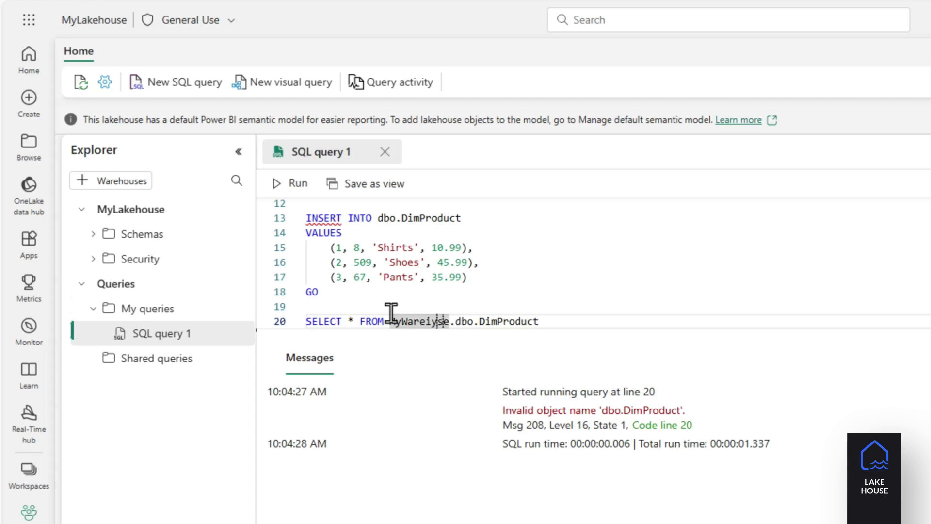
{"action": "type", "text": "house"}
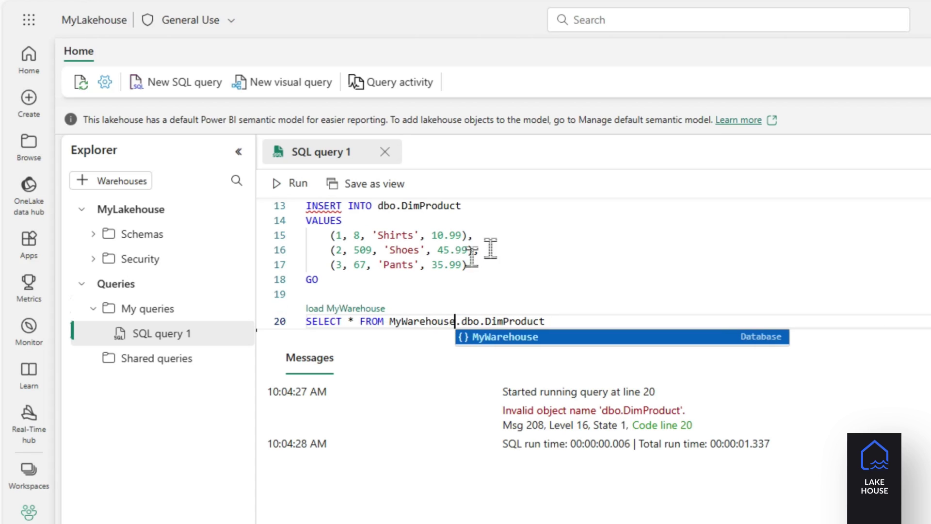
{"action": "left_click_drag", "start_coordinate": [546, 321], "coordinate": [269, 314]}
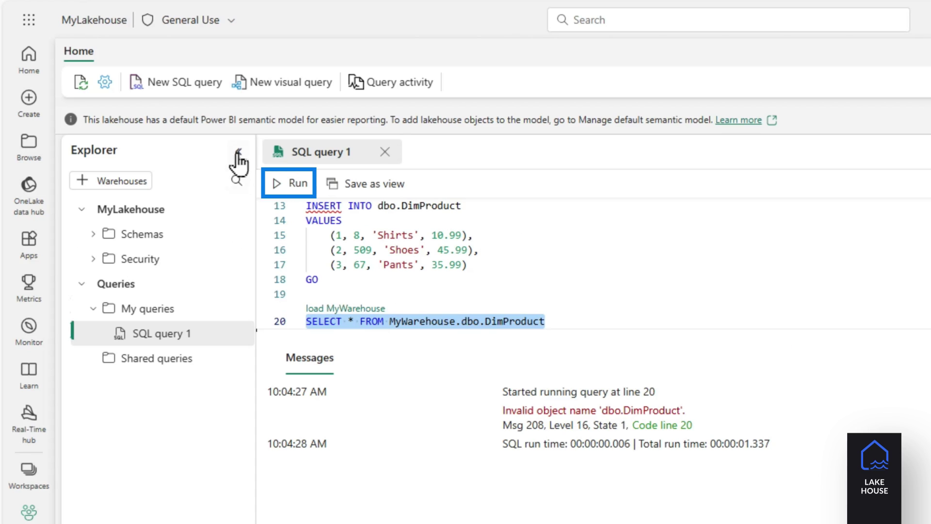
{"action": "left_click", "coordinate": [278, 185]}
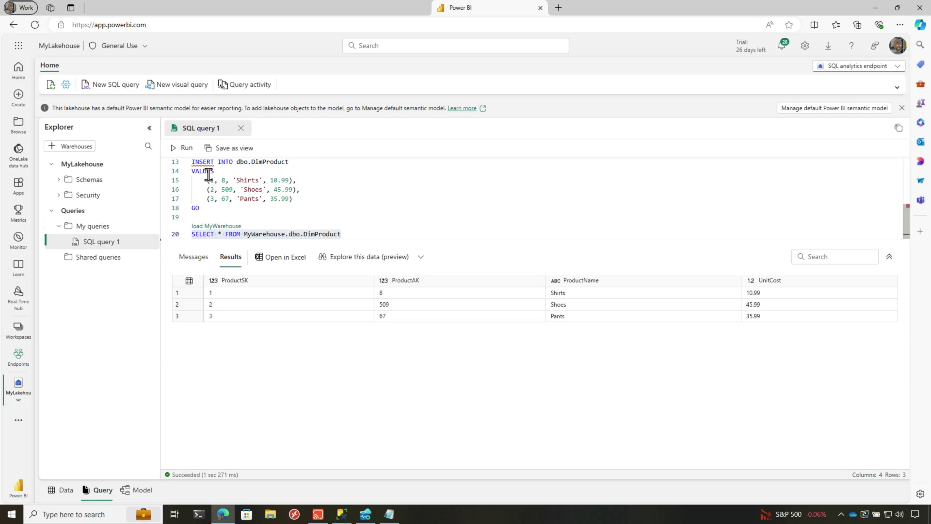
{"action": "left_click", "coordinate": [251, 222]}
Write DROP PROC IF EXISTS GetProducts, GO and CREATE PROC GetProducts AS above the SELECT.
{"action": "key", "text": "Return"}
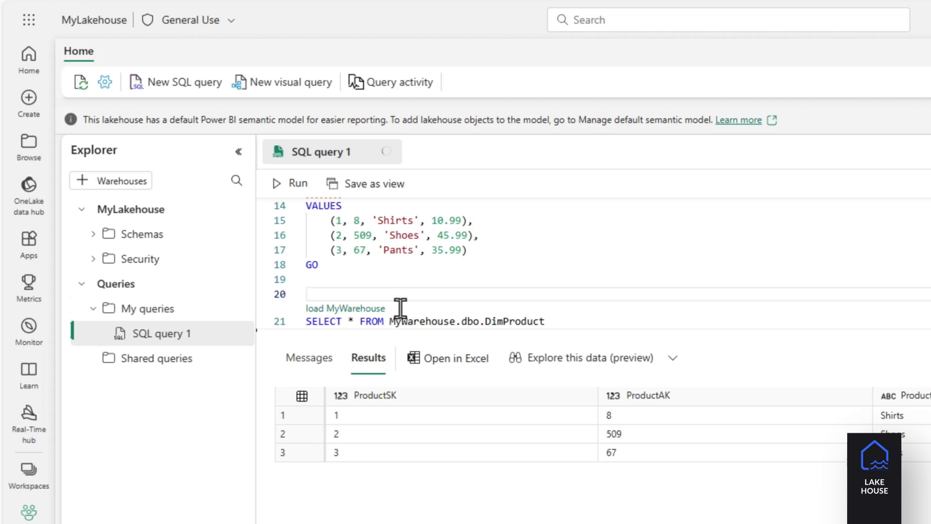
{"action": "type", "text": "DROP PROC IF"}
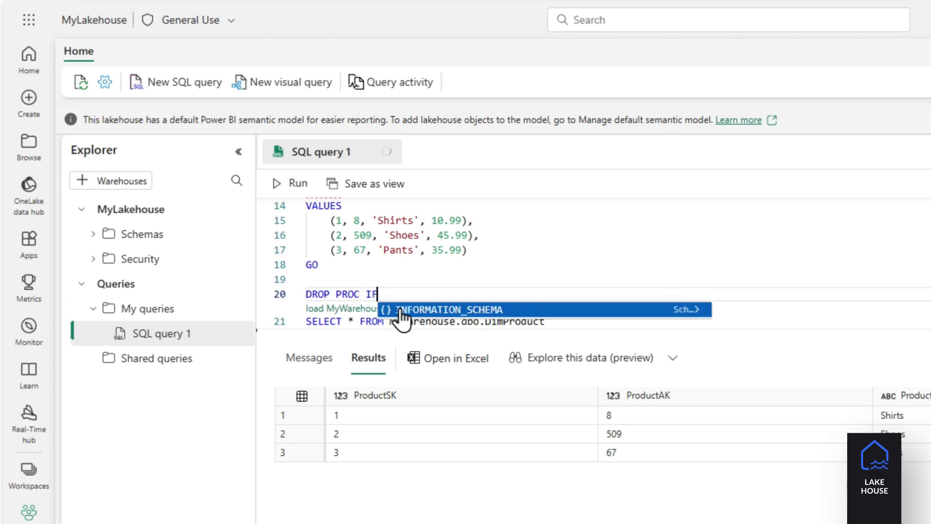
{"action": "type", "text": " EXISTS Get"}
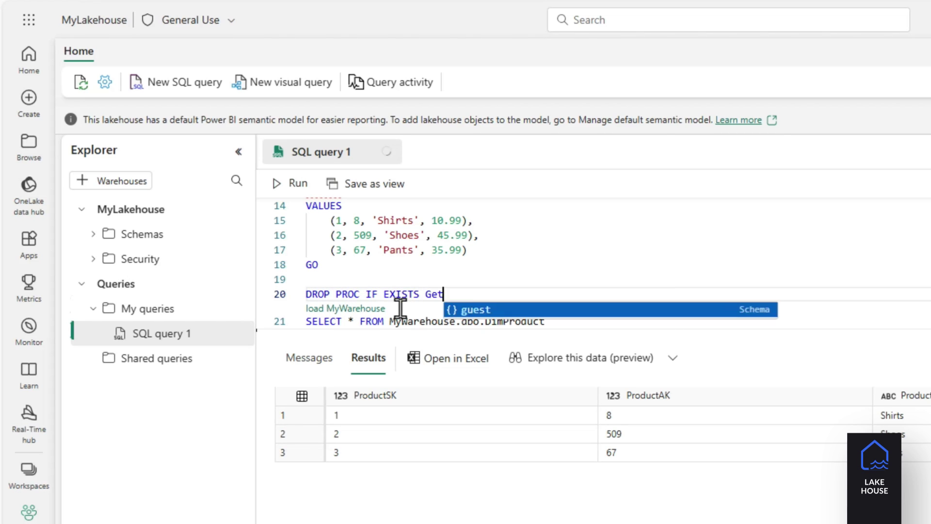
{"action": "type", "text": "Products"}
{"action": "key", "text": "Return"}
{"action": "type", "text": "GO"}
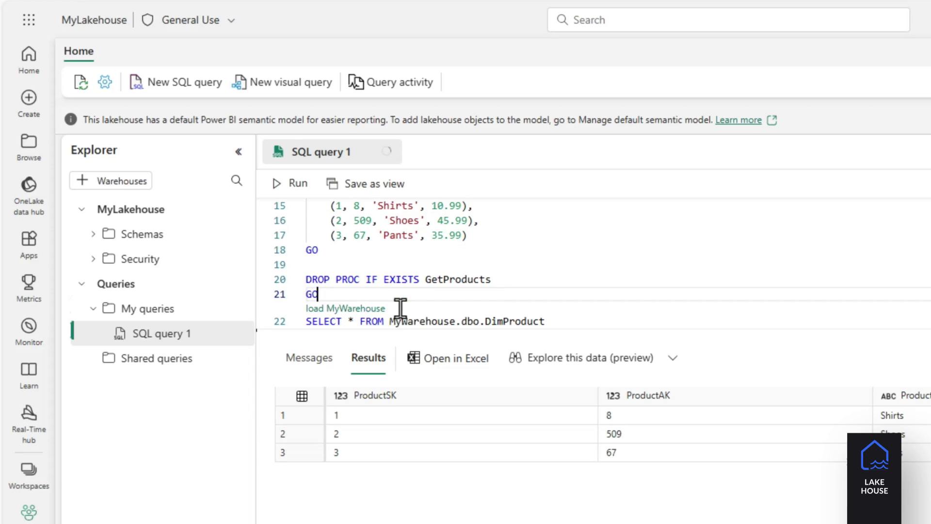
{"action": "key", "text": "Return"}
{"action": "type", "text": "CREATE PROC GetPro"}
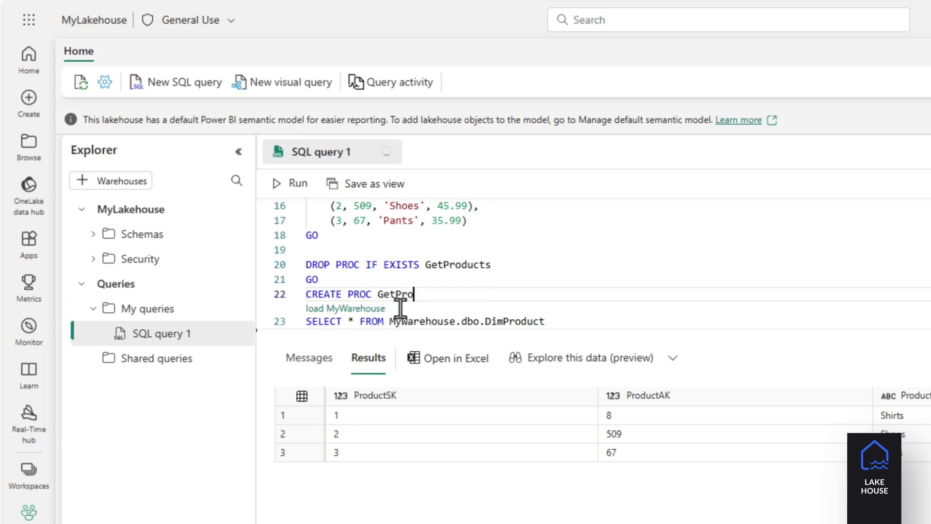
{"action": "type", "text": "ducts"}
{"action": "key", "text": "Return"}
{"action": "type", "text": "AS"}
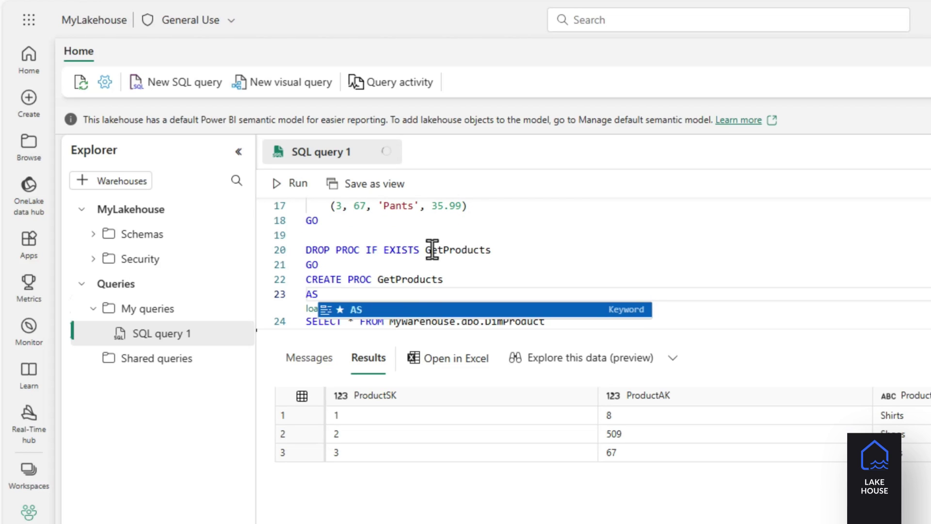
Run the GetProducts procedure script on lines 20–24, then run the query again.
{"action": "left_click_drag", "start_coordinate": [565, 320], "coordinate": [292, 249]}
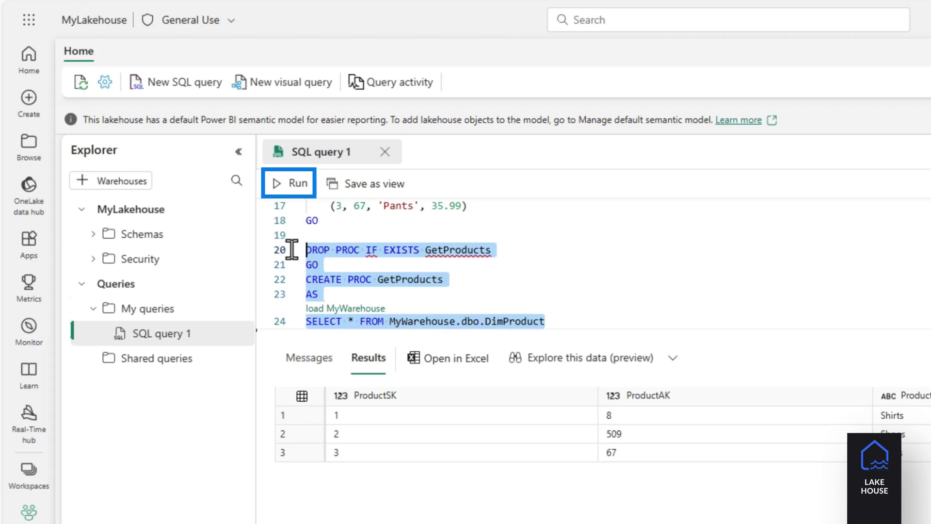
{"action": "left_click", "coordinate": [285, 182]}
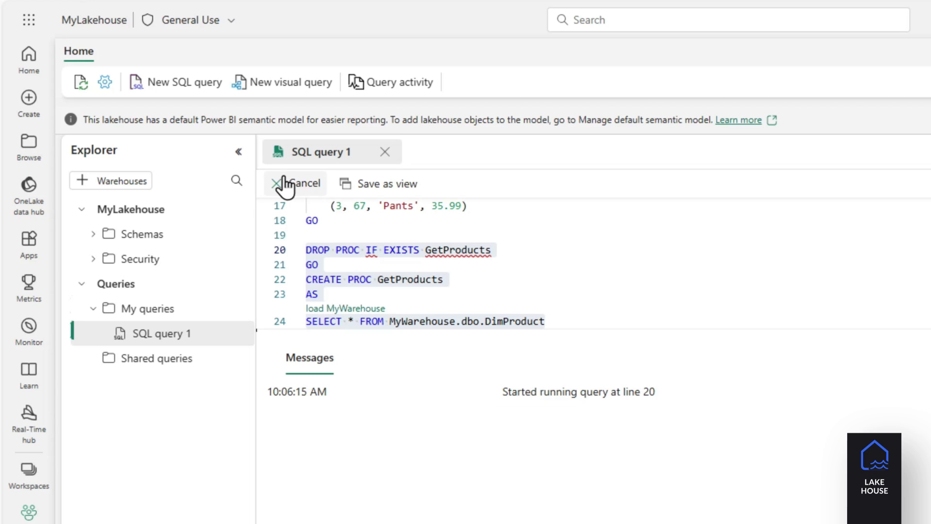
{"action": "left_click", "coordinate": [473, 262]}
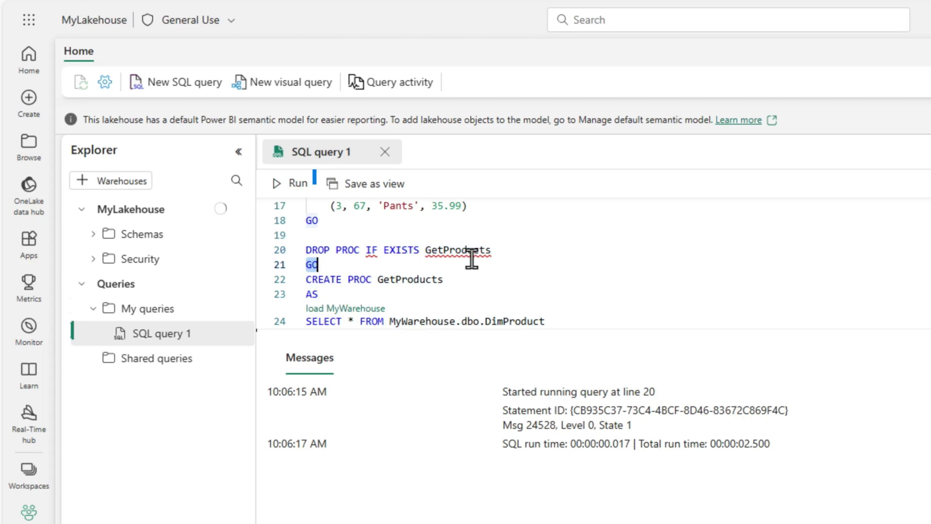
{"action": "double_click", "coordinate": [466, 250]}
{"action": "left_click", "coordinate": [294, 184]}
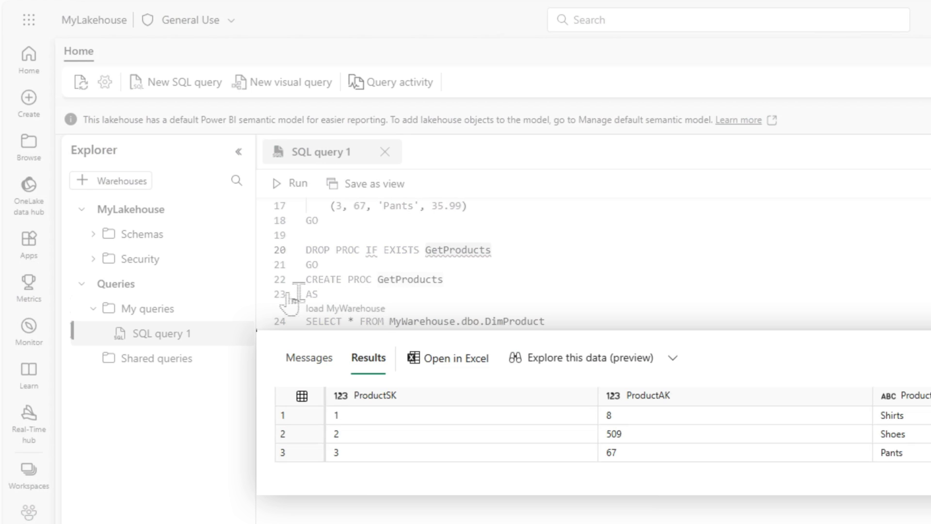
{"action": "left_click", "coordinate": [92, 235]}
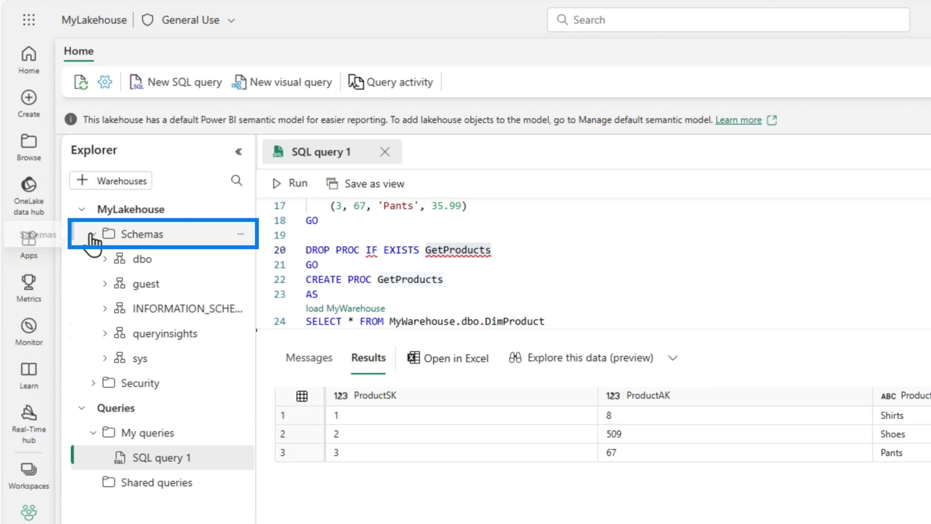
Expand the lakehouse's dbo schema to browse its object folders.
{"action": "left_click", "coordinate": [104, 260]}
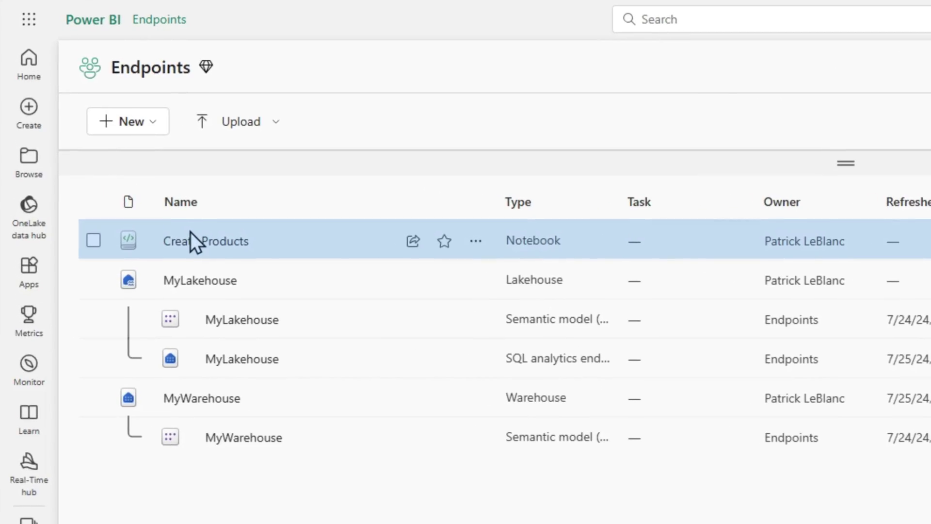
In Create Products, clear outputs, run CREATE TABLE DimProduct, refresh Tables, and insert Shirts.
{"action": "left_click", "coordinate": [190, 234]}
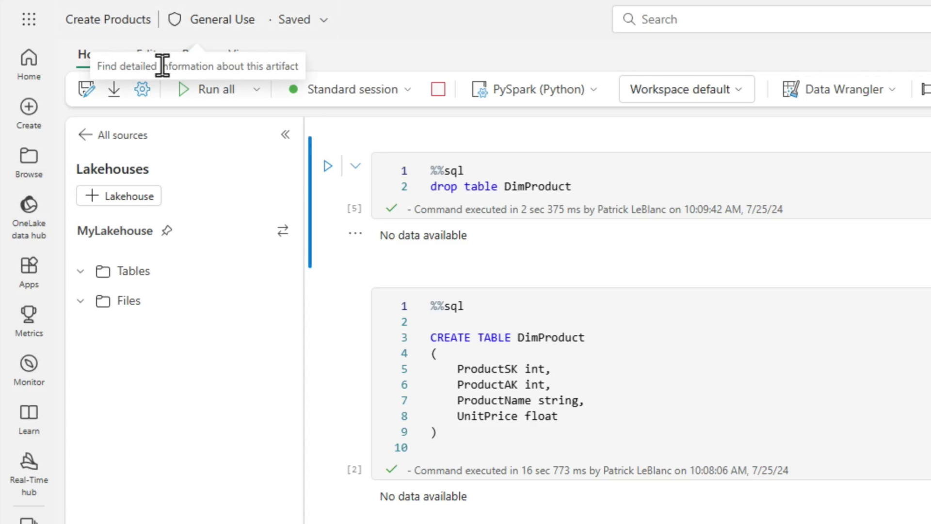
{"action": "left_click", "coordinate": [148, 57]}
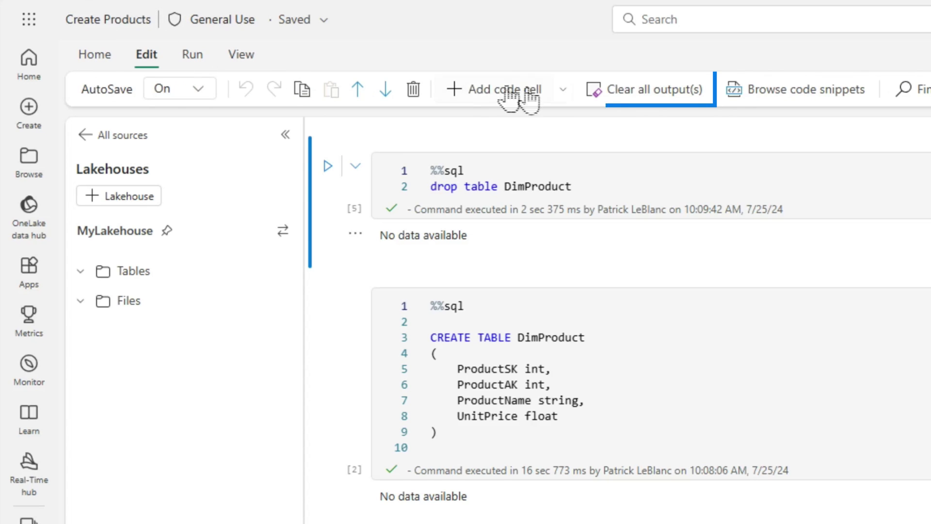
{"action": "left_click", "coordinate": [615, 97]}
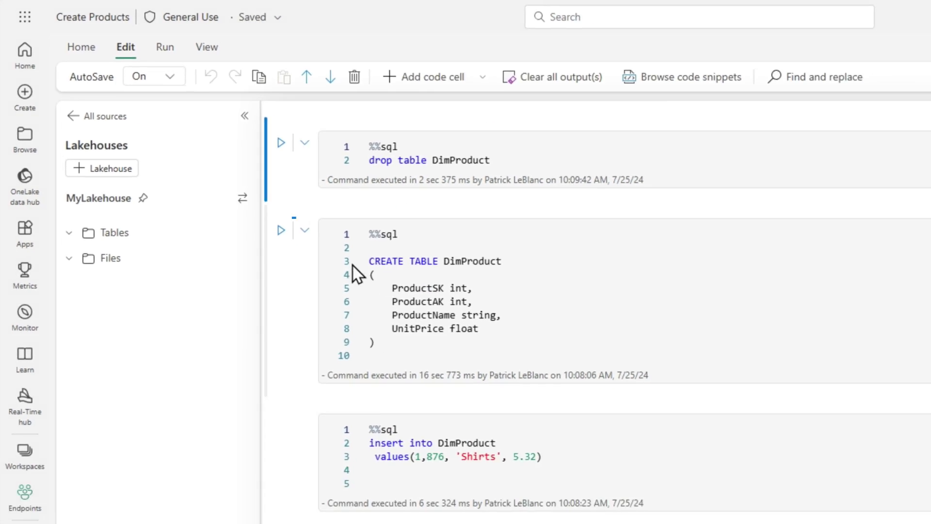
{"action": "left_click", "coordinate": [256, 212]}
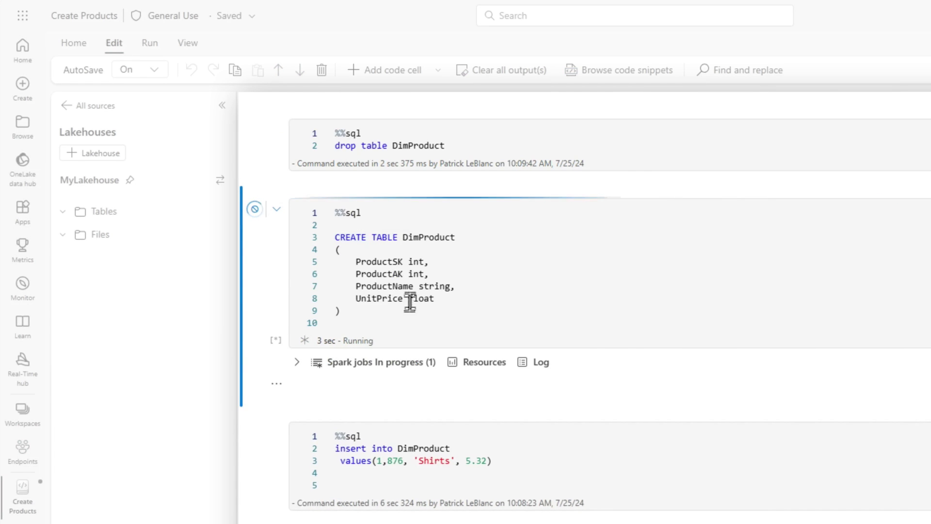
{"action": "mouse_move", "coordinate": [114, 232]}
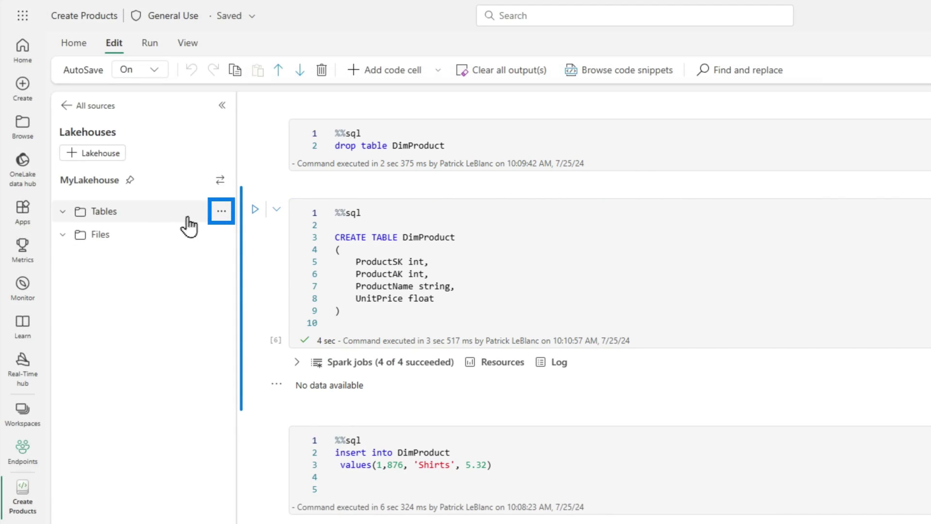
{"action": "left_click", "coordinate": [232, 234]}
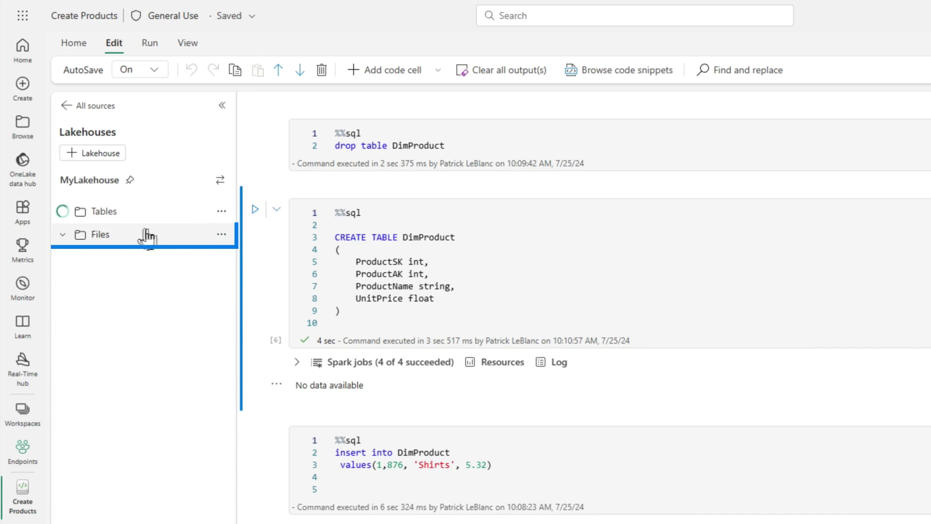
{"action": "scroll", "coordinate": [458, 374], "scroll_direction": "down", "scroll_amount": 2}
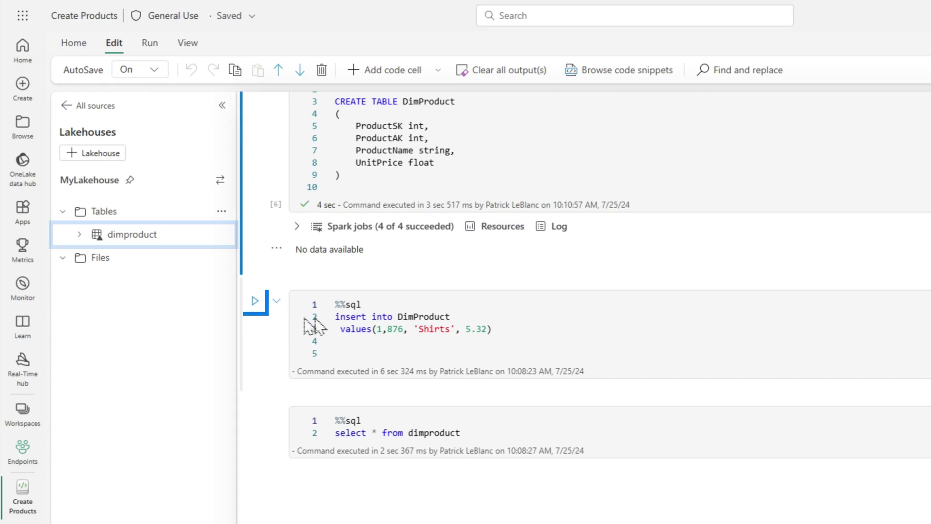
{"action": "left_click", "coordinate": [256, 302]}
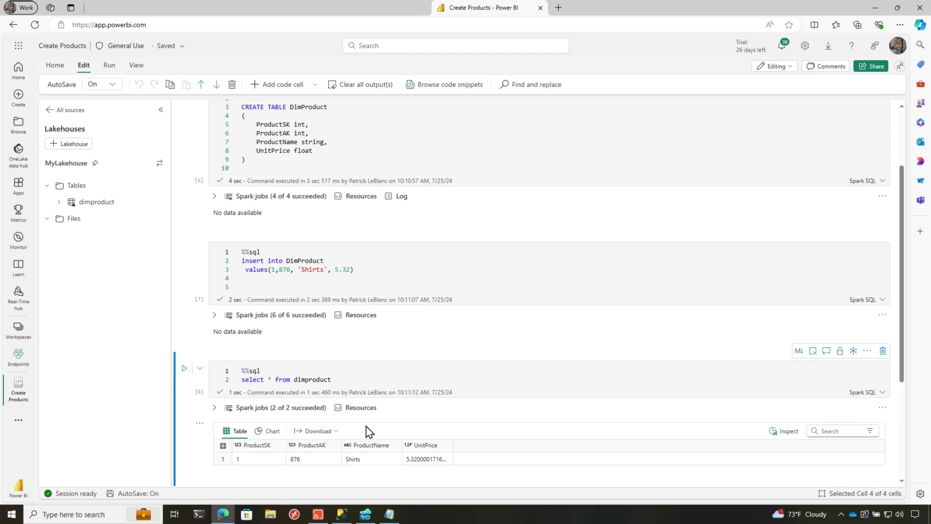
{"action": "scroll", "coordinate": [629, 162], "scroll_direction": "up", "scroll_amount": 3}
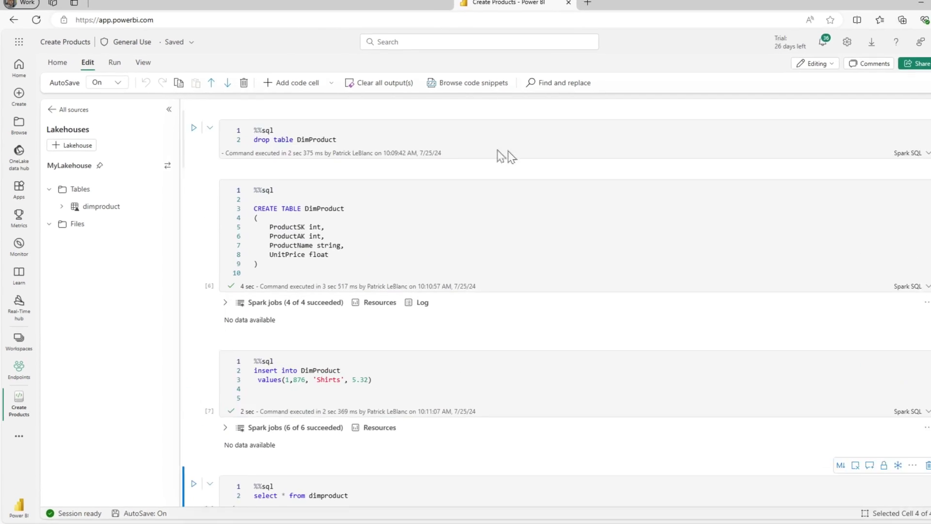
Select the CREATE TABLE cell and show its language options: PySpark, Scala, Spark SQL, SparkR.
{"action": "left_click", "coordinate": [251, 183]}
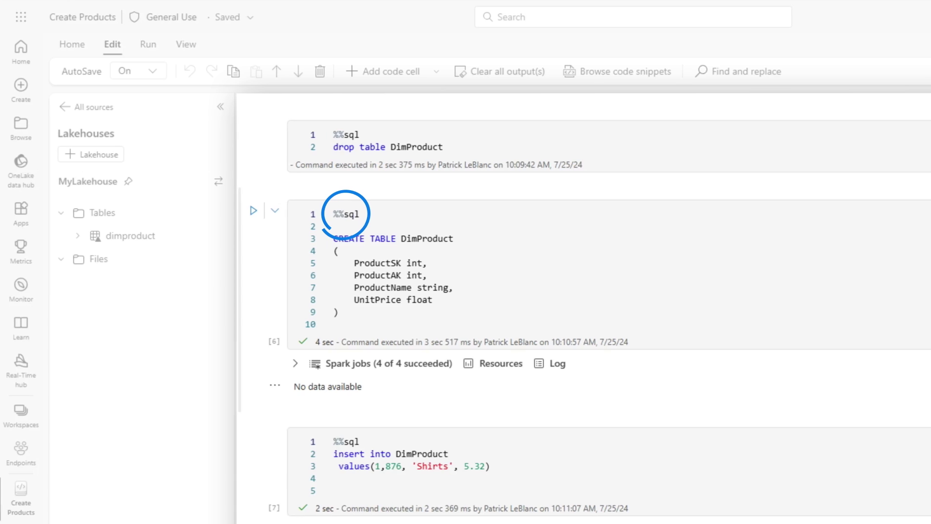
{"action": "left_click", "coordinate": [873, 343]}
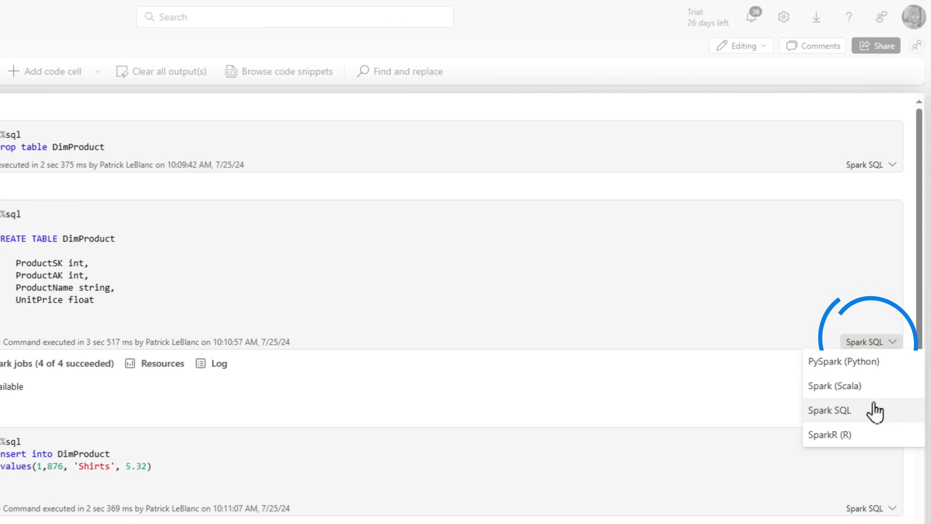